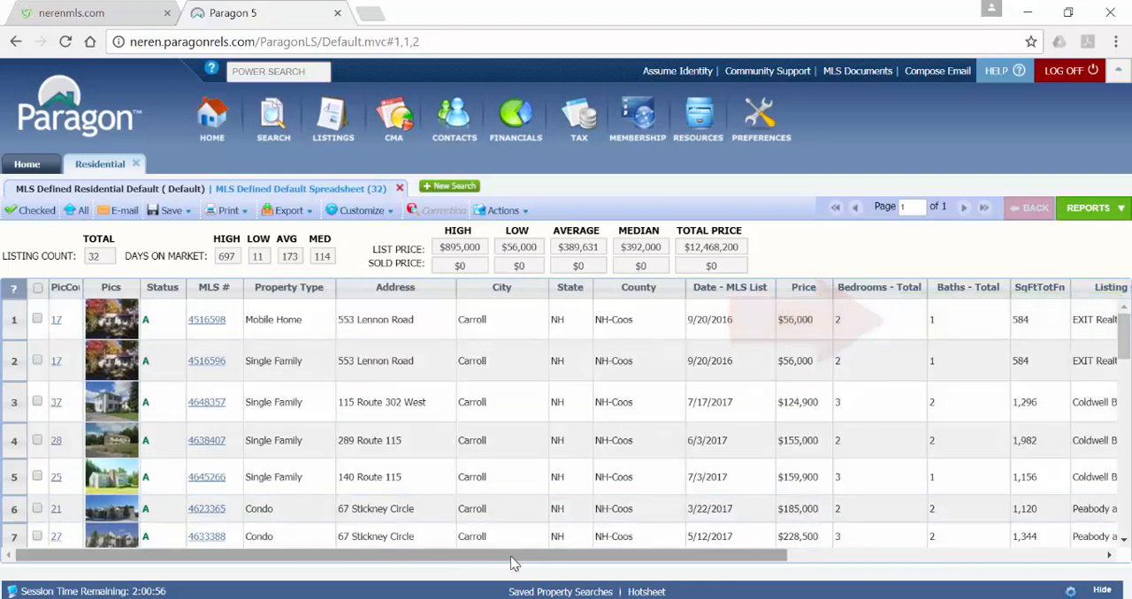
- Narrow the Bedrooms - Total and Baths - Total columns in the listing spreadsheet
left_click_drag(510, 558, 649, 367)
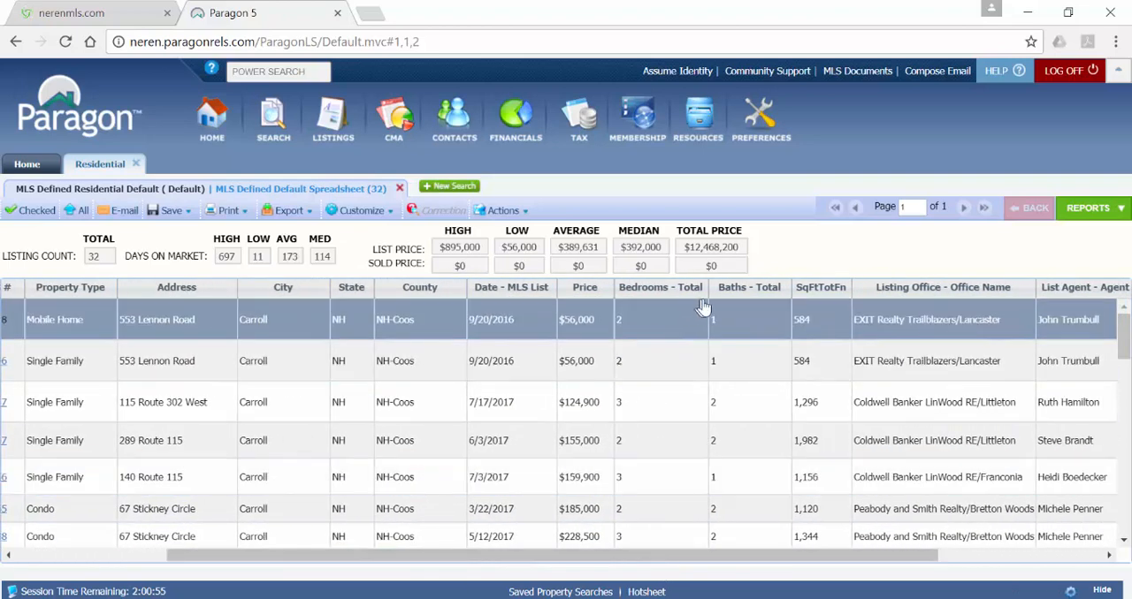
left_click_drag(708, 288, 670, 299)
left_click_drag(754, 288, 711, 299)
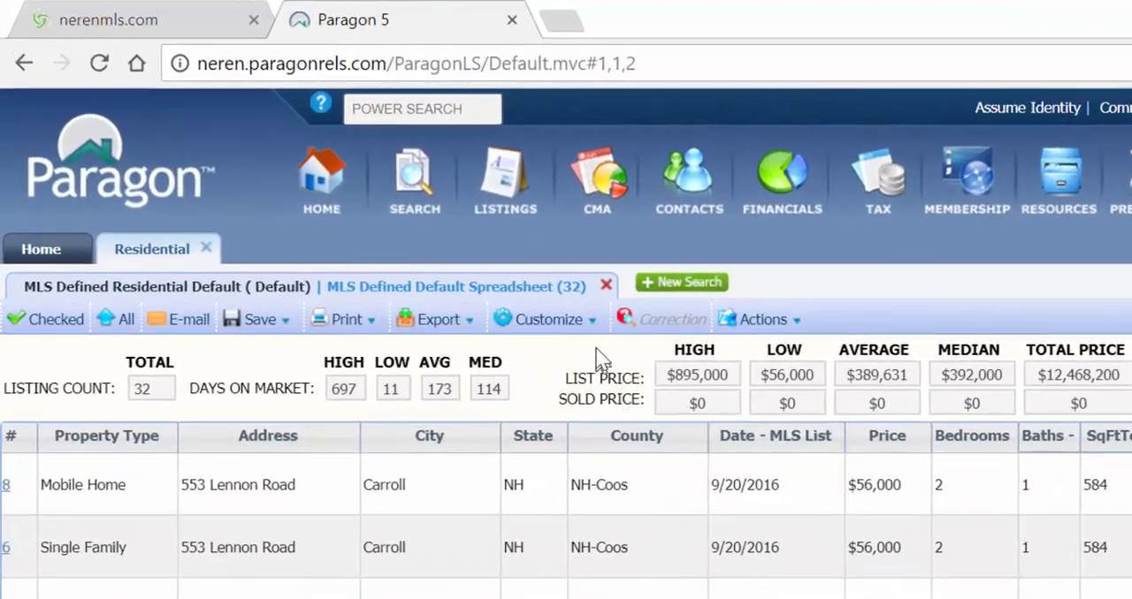
- Enable short labels for the Bedrooms - Total and Baths - Total fields and save the field preferences
mouse_move(389, 214)
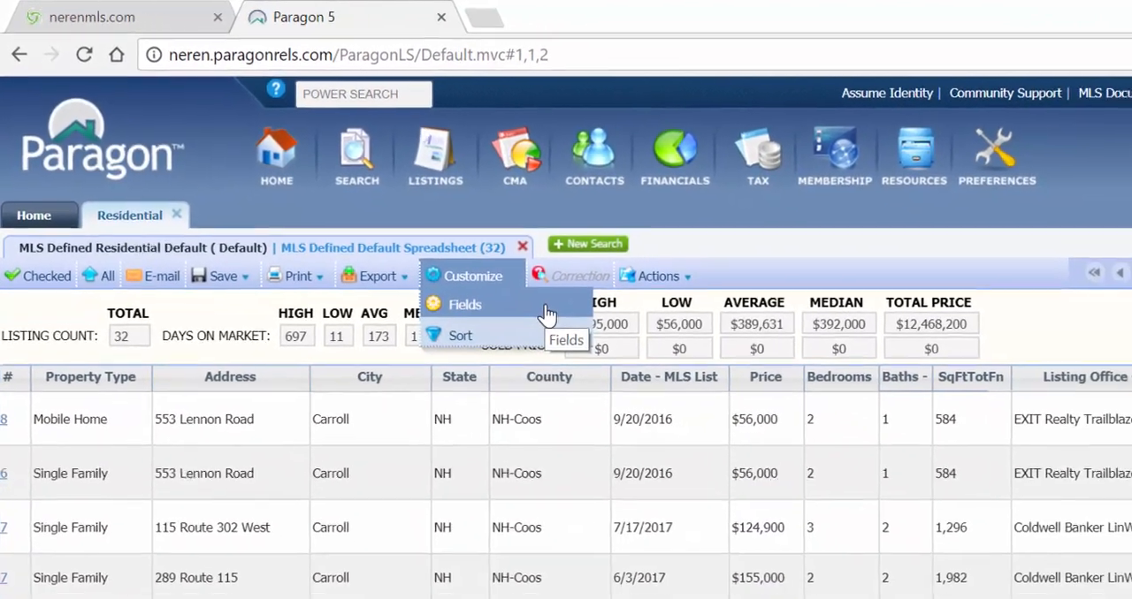
left_click(634, 363)
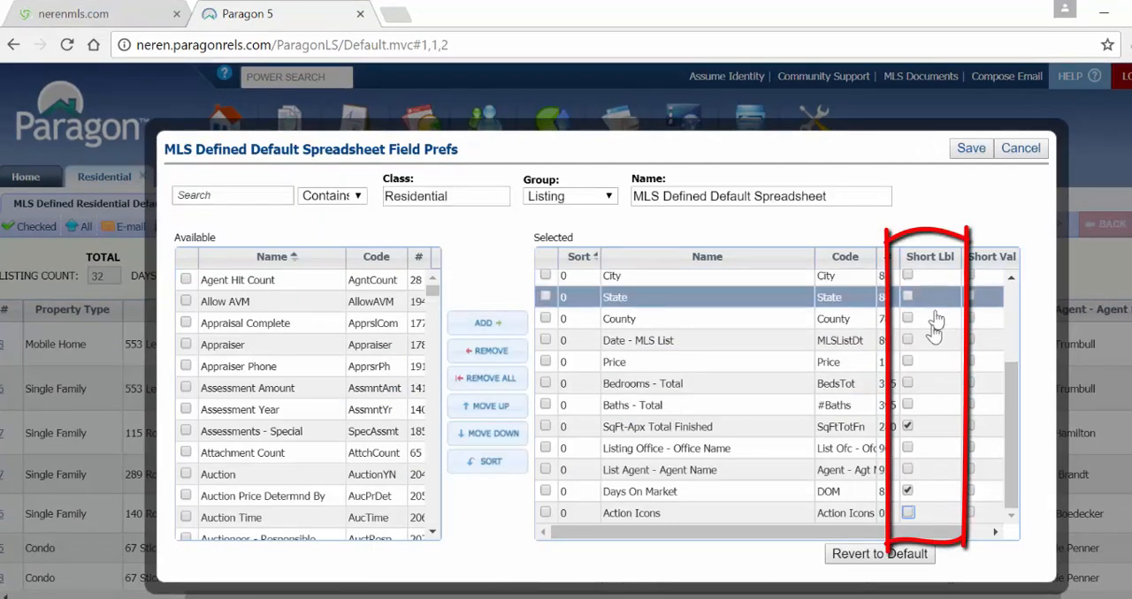
left_click(907, 384)
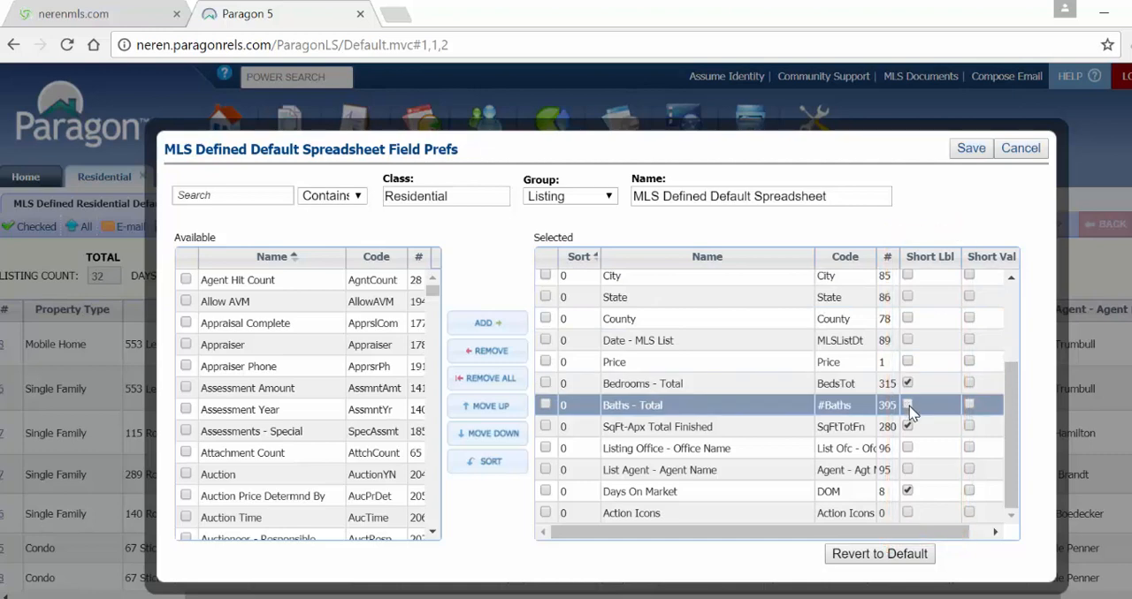
left_click(908, 406)
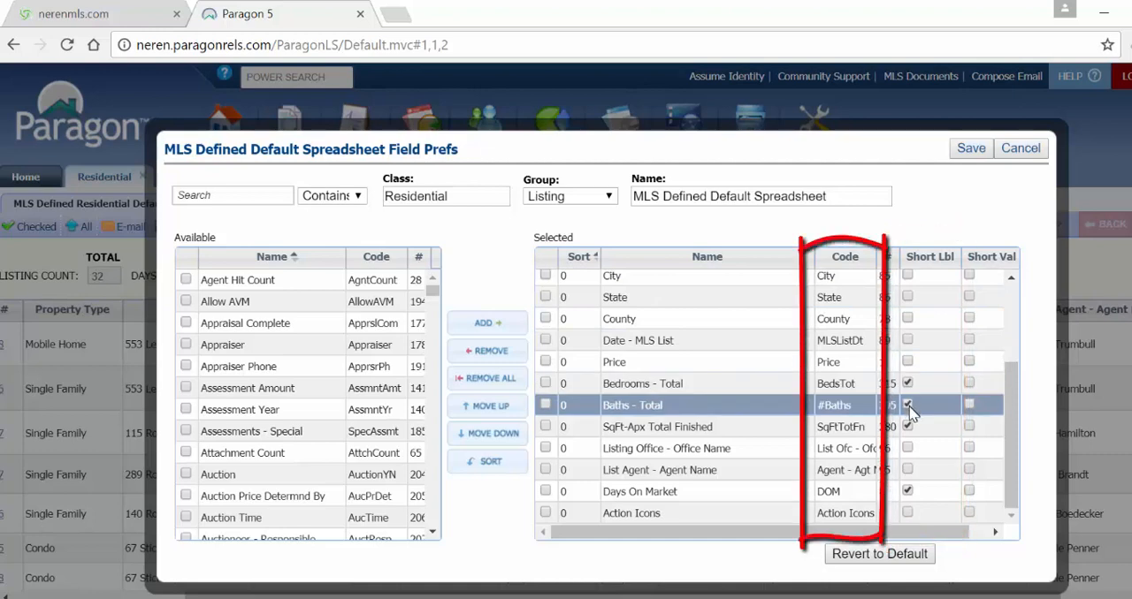
left_click(970, 151)
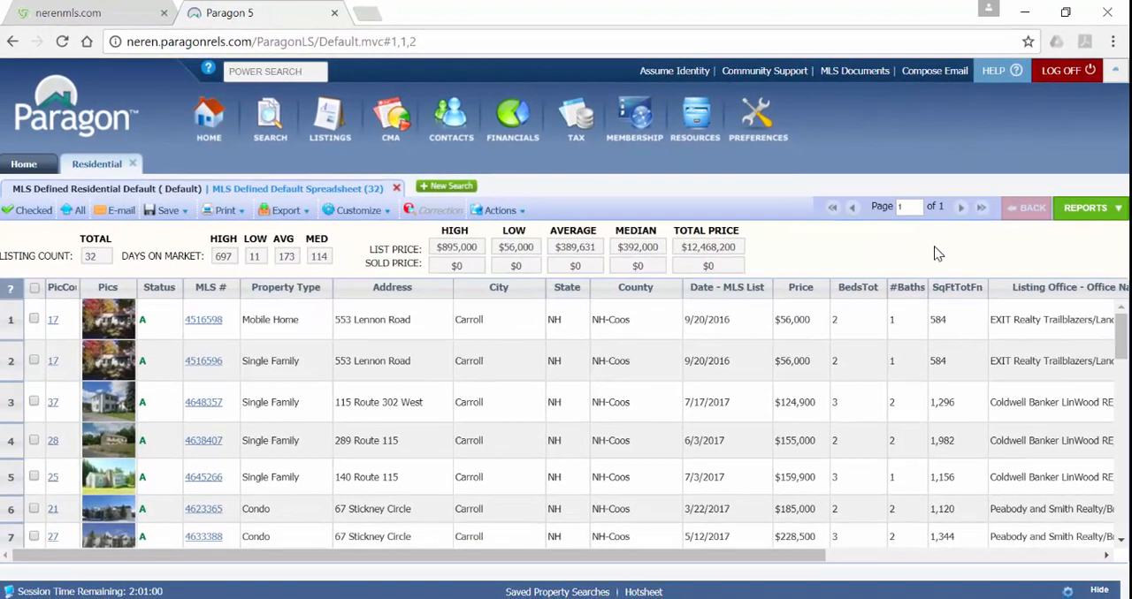
- Move the Action Icons column from the end of the spreadsheet to between Property Type and Address
left_click_drag(782, 559, 1090, 562)
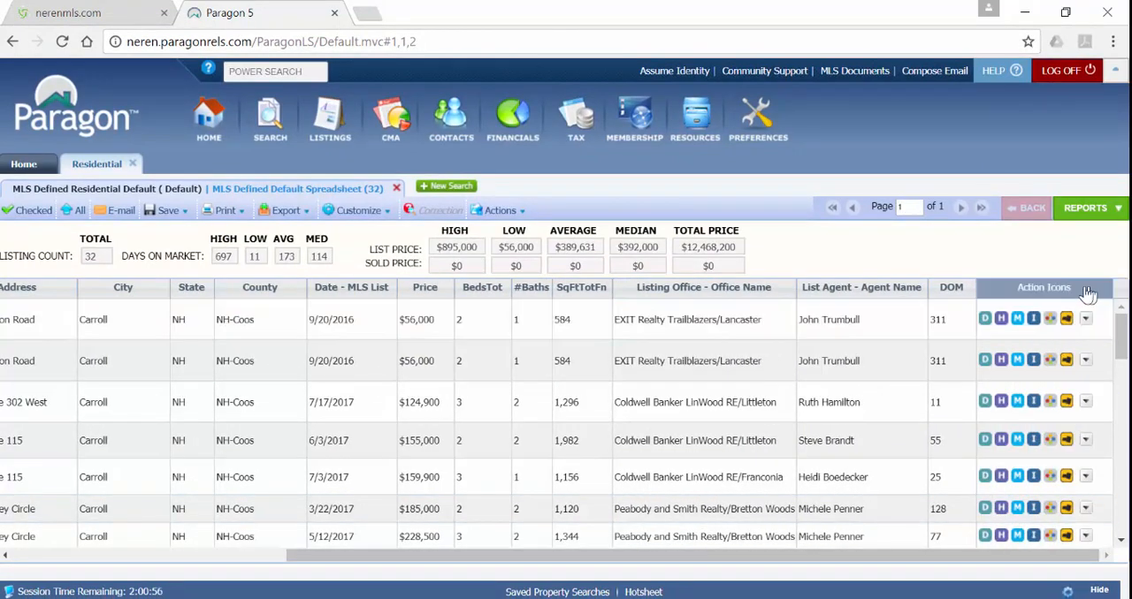
left_click_drag(1087, 294, 89, 318)
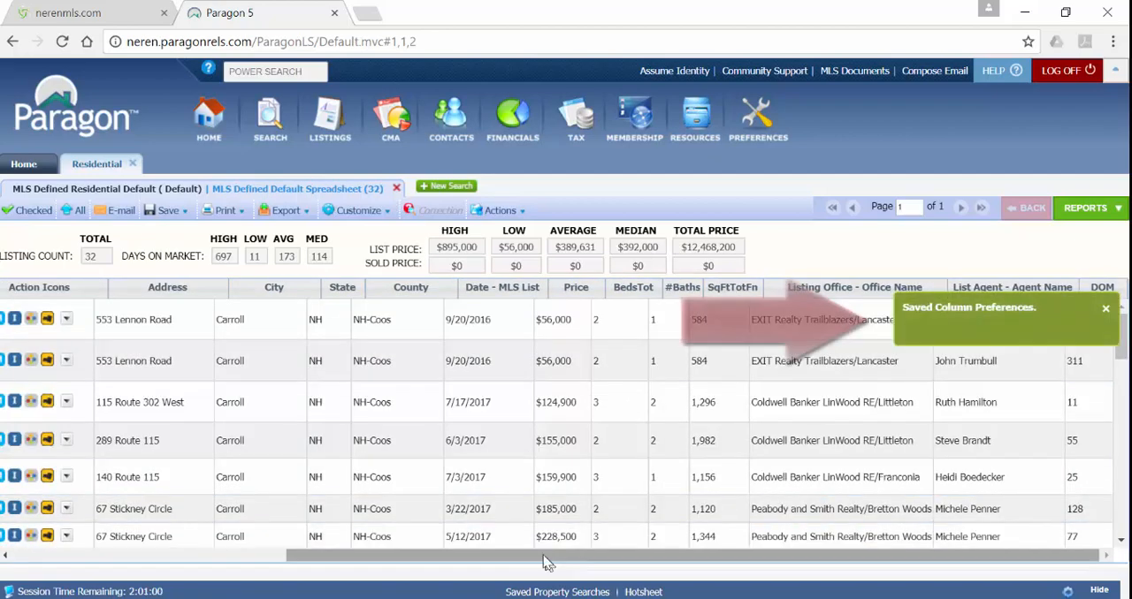
left_click_drag(545, 562, 217, 565)
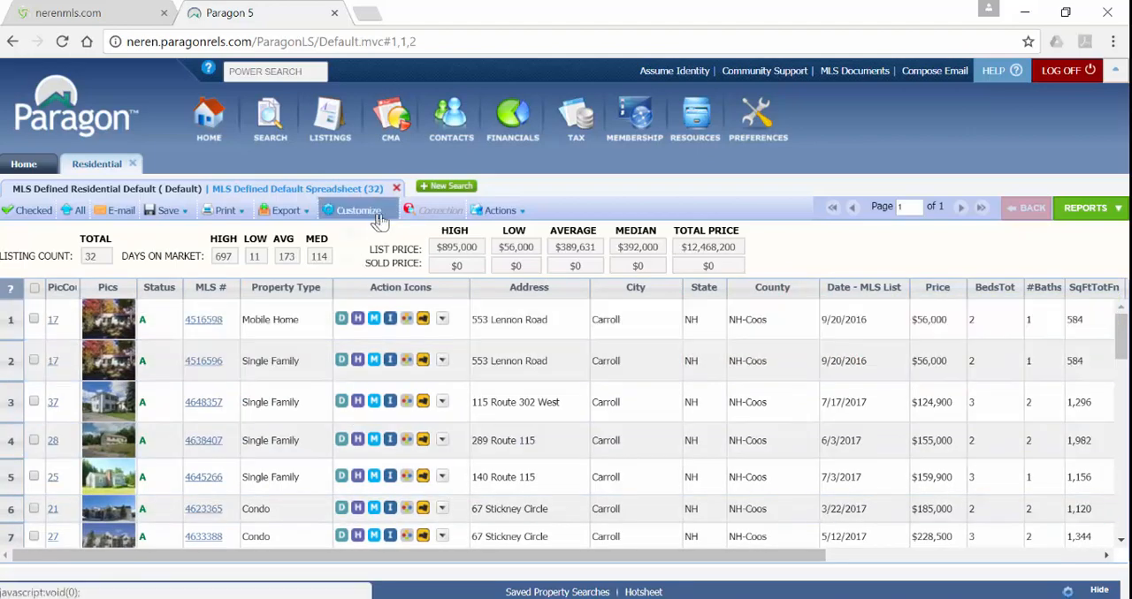
- Search the spreadsheet's available fields for "garag" and add Garage, Garage Capacity and Garage Type to the selected fields
left_click(380, 219)
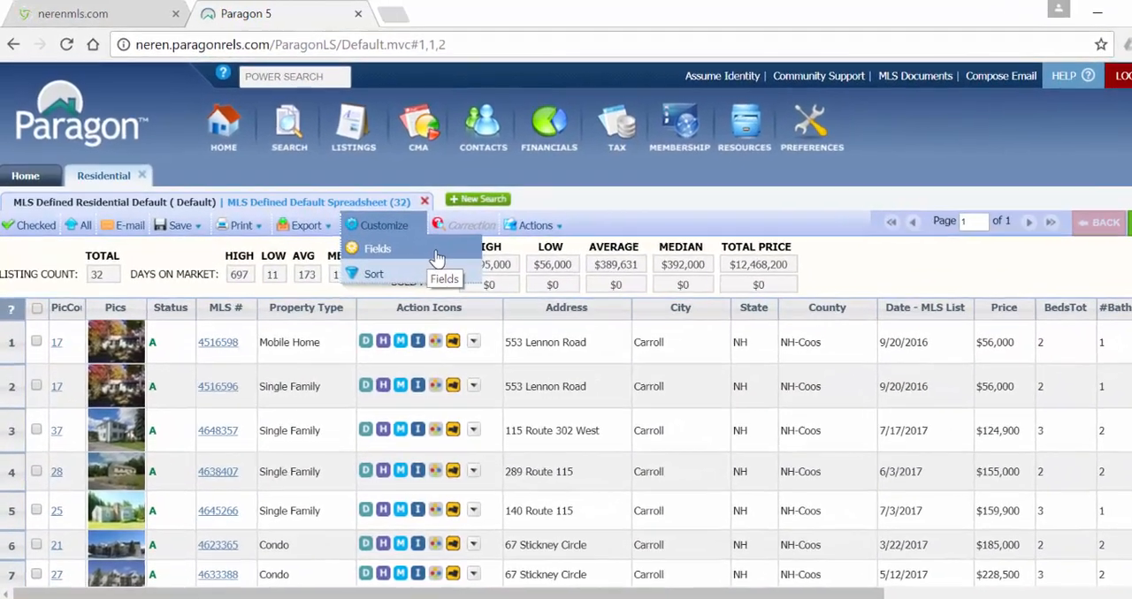
left_click(437, 257)
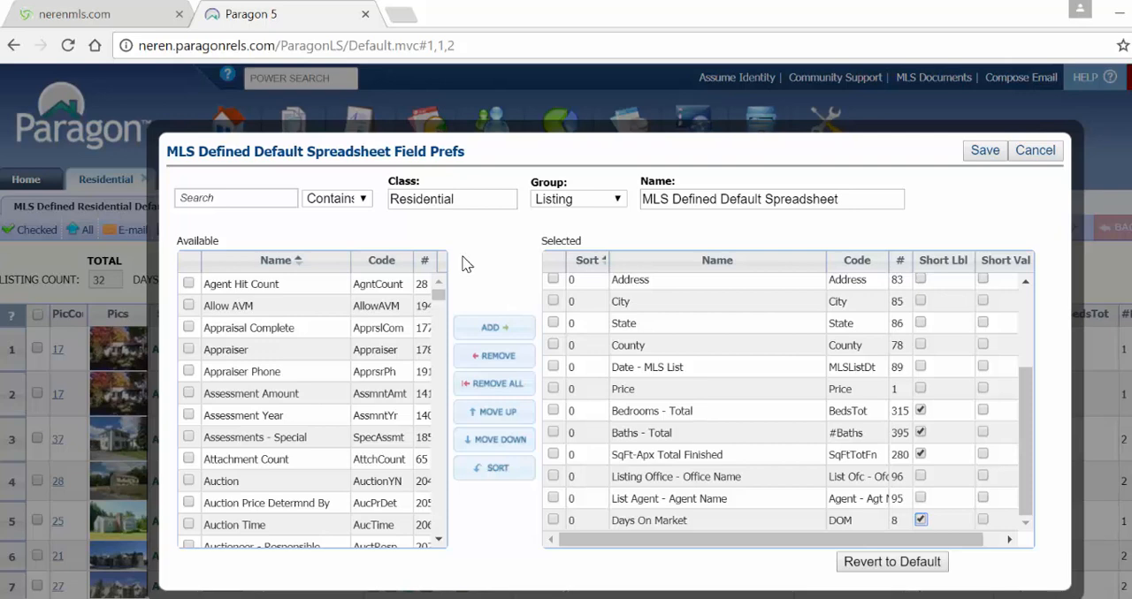
left_click(246, 200)
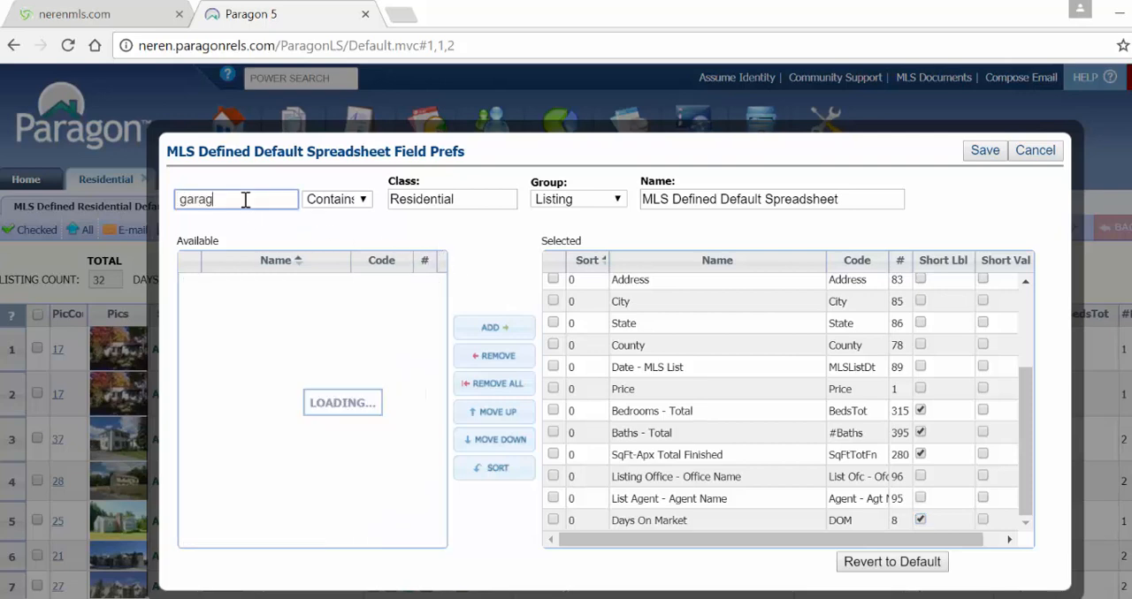
left_click(191, 284)
left_click(188, 284)
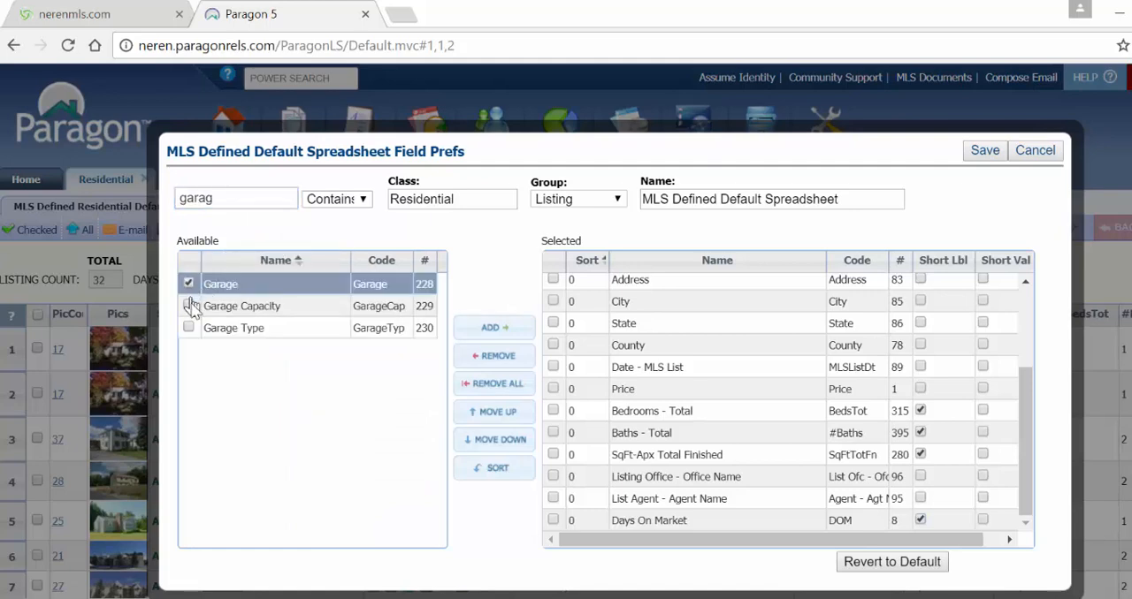
left_click(189, 305)
left_click(188, 327)
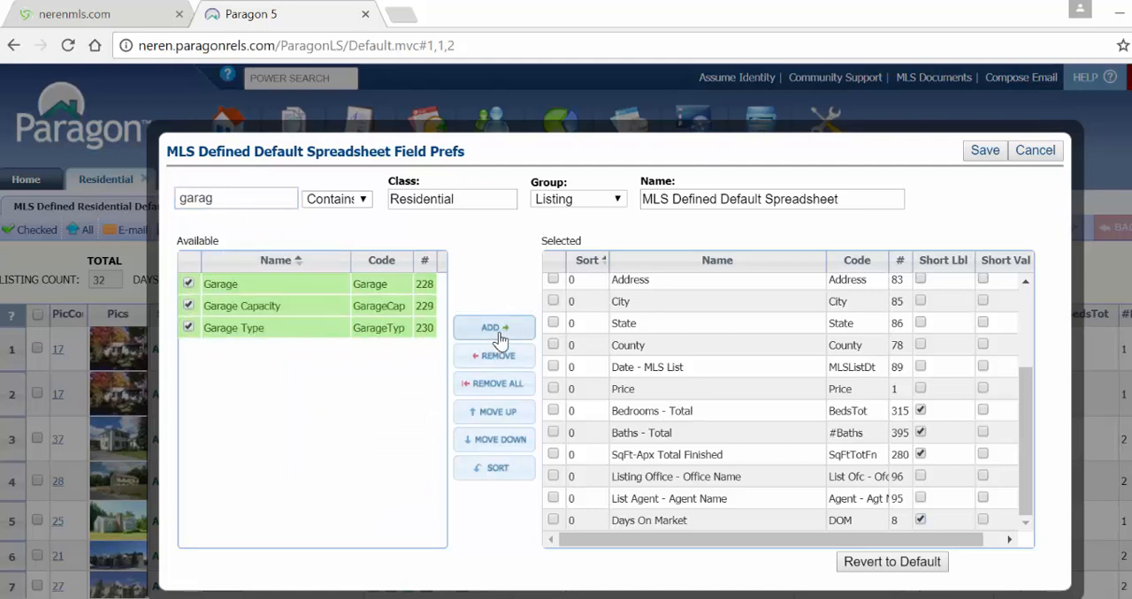
left_click(492, 327)
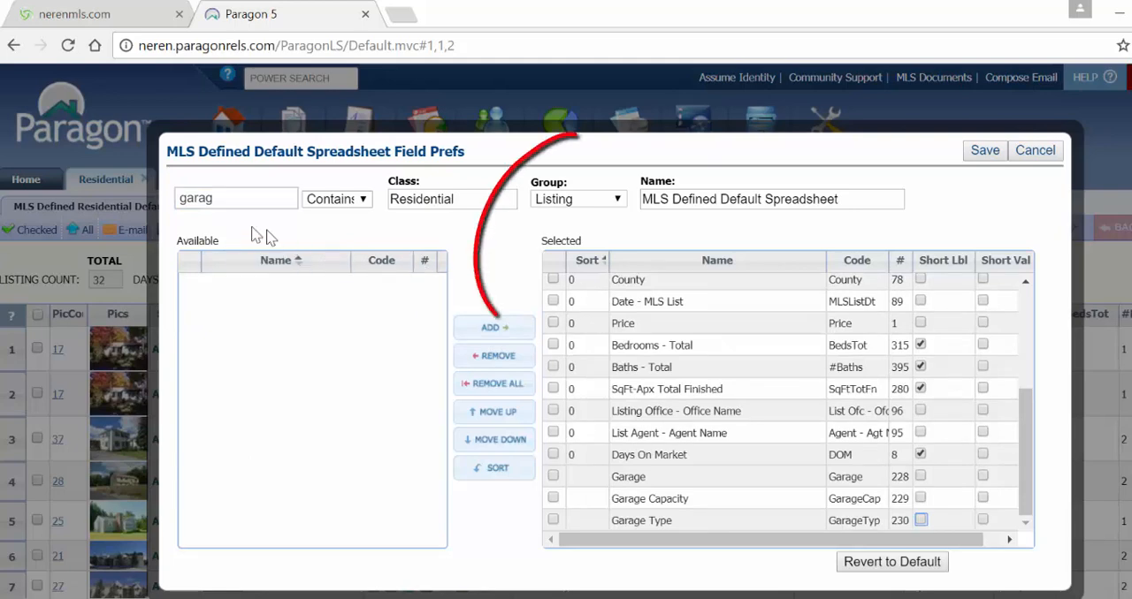
- Clear the field search and add the Style field from the Feature Categories group to the selected fields
double_click(237, 204)
key("BackSpace")
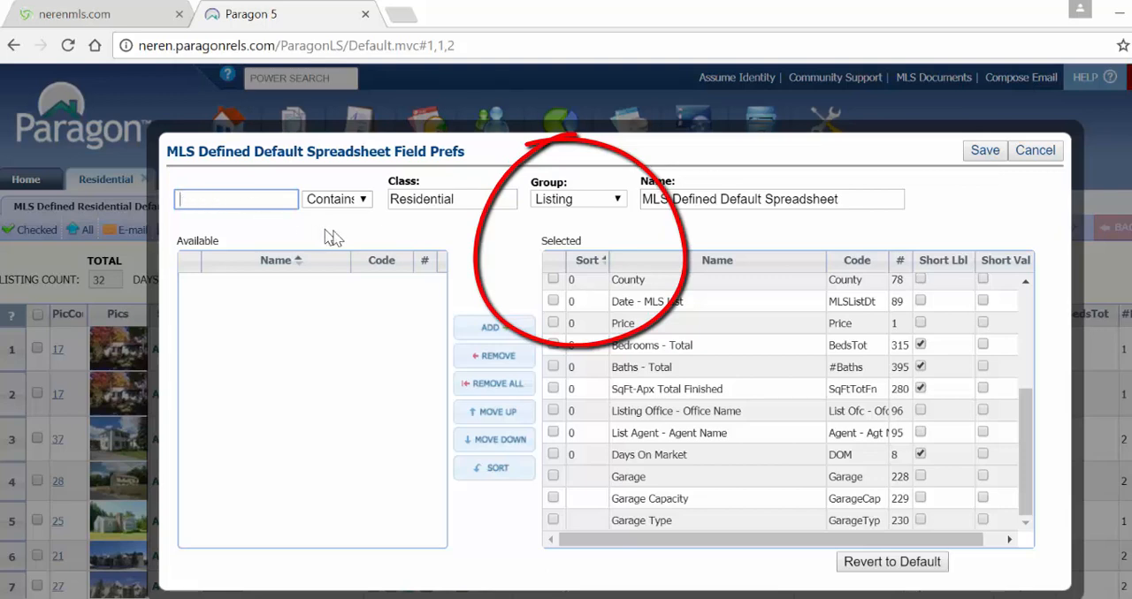
left_click(495, 252)
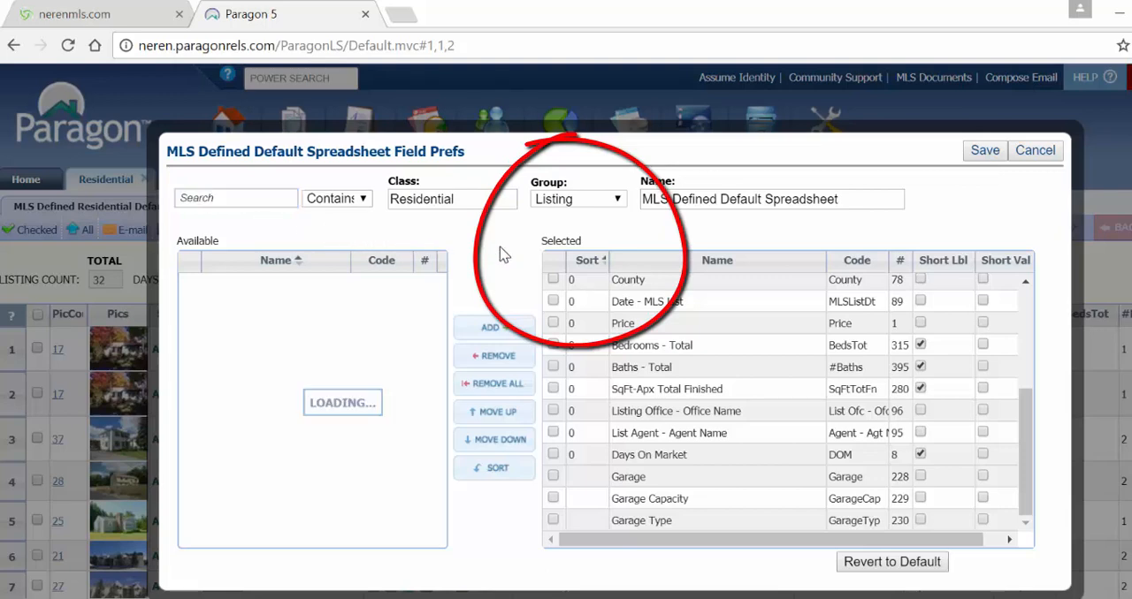
left_click(618, 200)
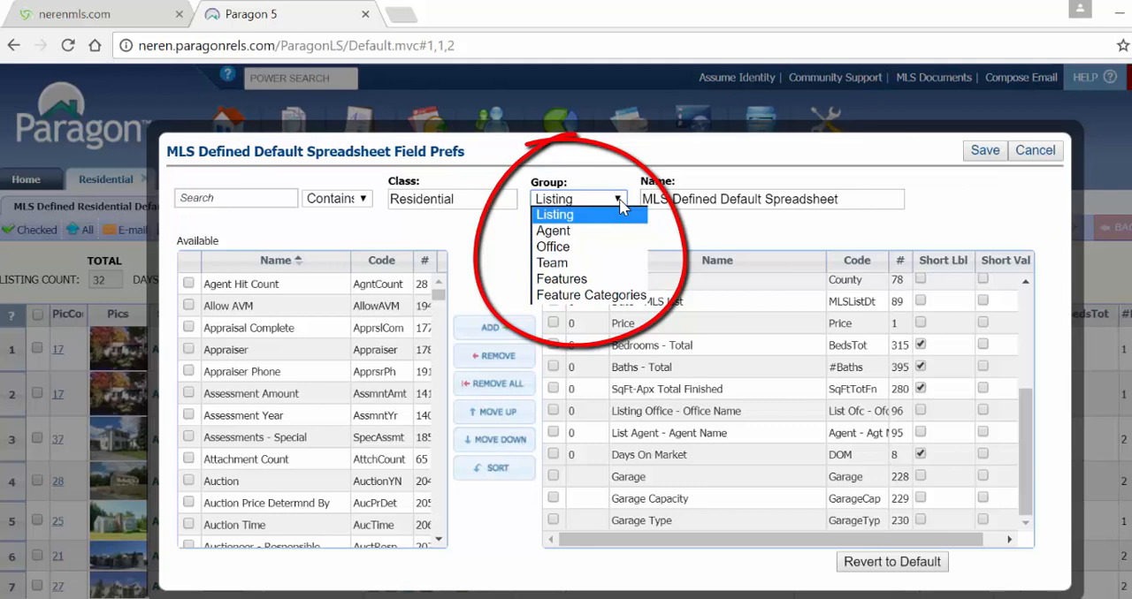
left_click(619, 295)
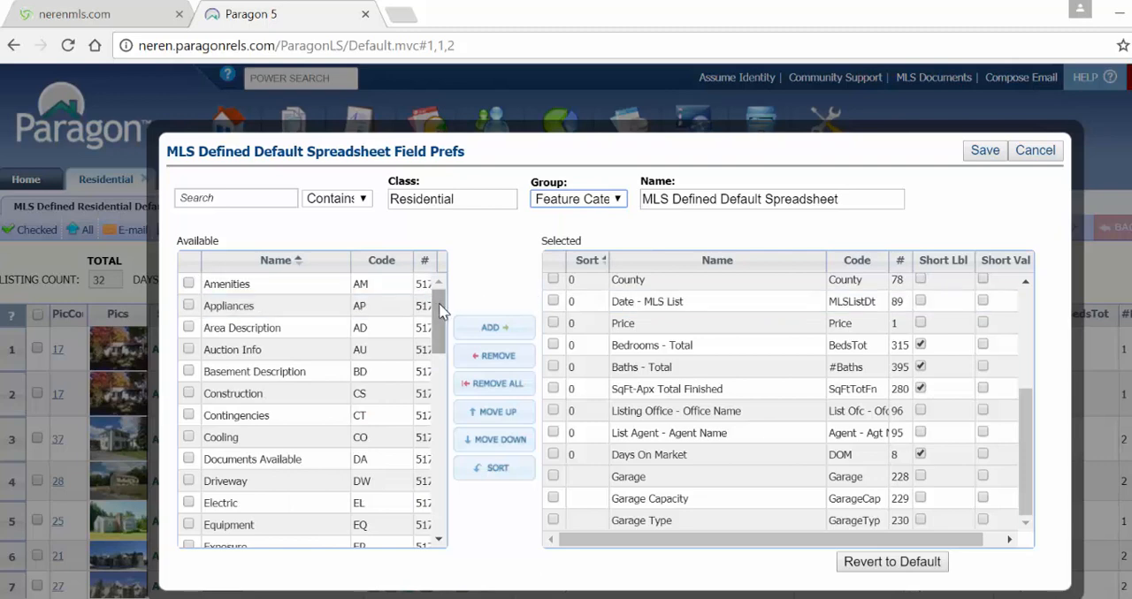
left_click_drag(440, 311, 455, 495)
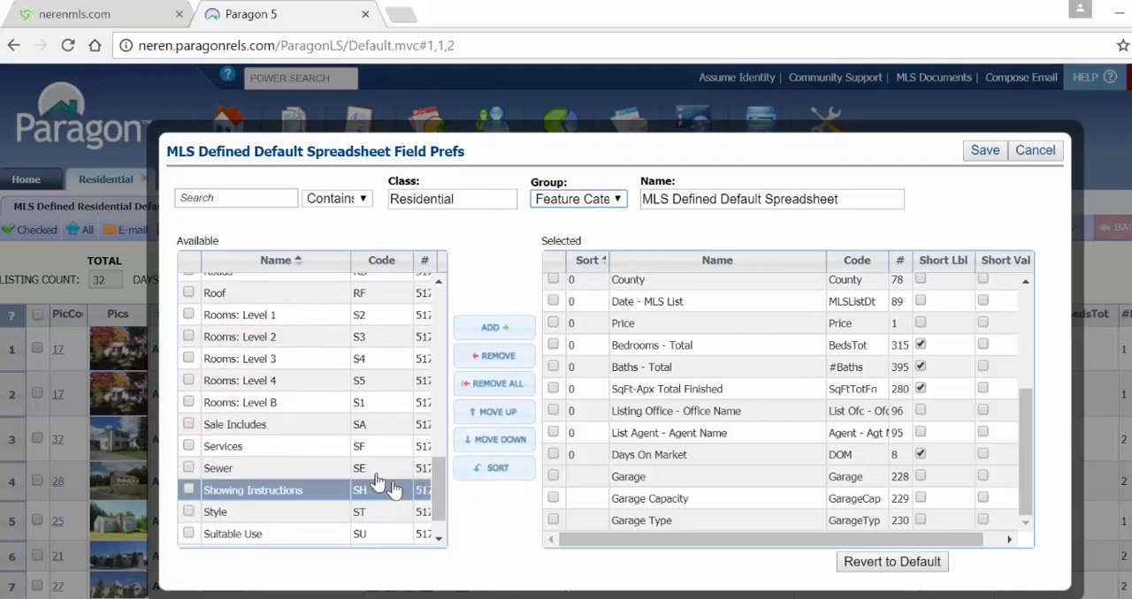
left_click(305, 516)
double_click(305, 519)
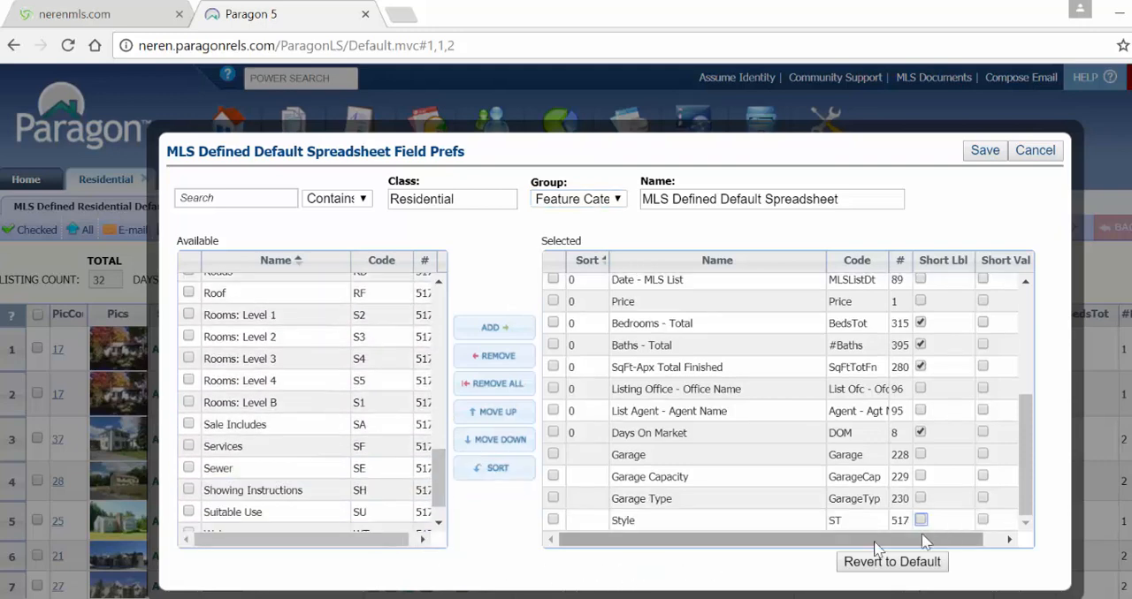
- Remove the State, Picture Count and County fields from the selected fields
left_click_drag(1033, 502, 1030, 393)
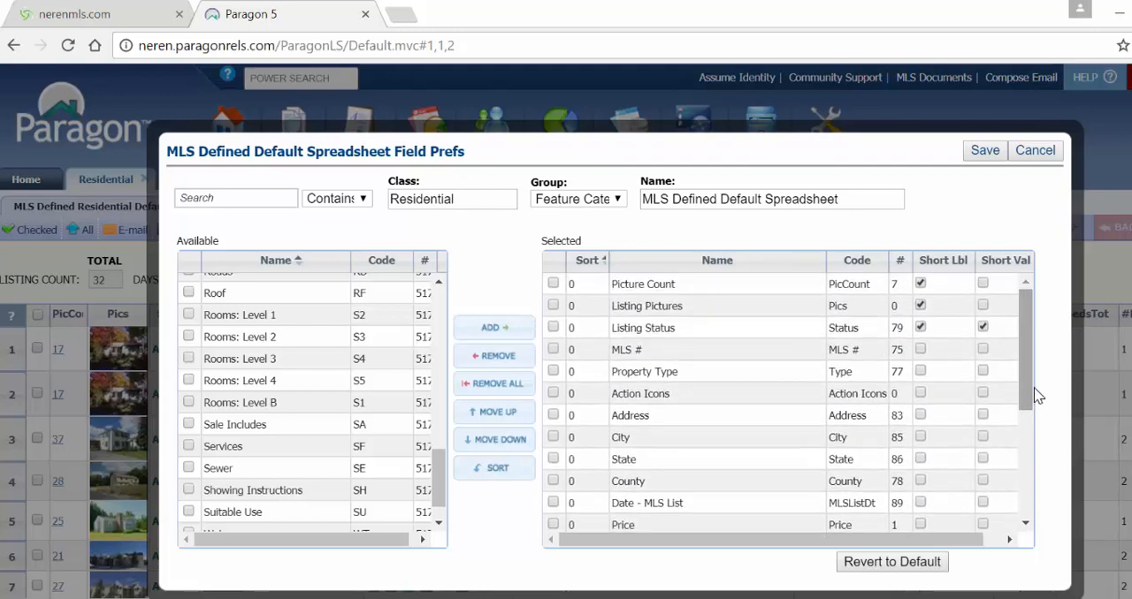
left_click(915, 441)
left_click(749, 460)
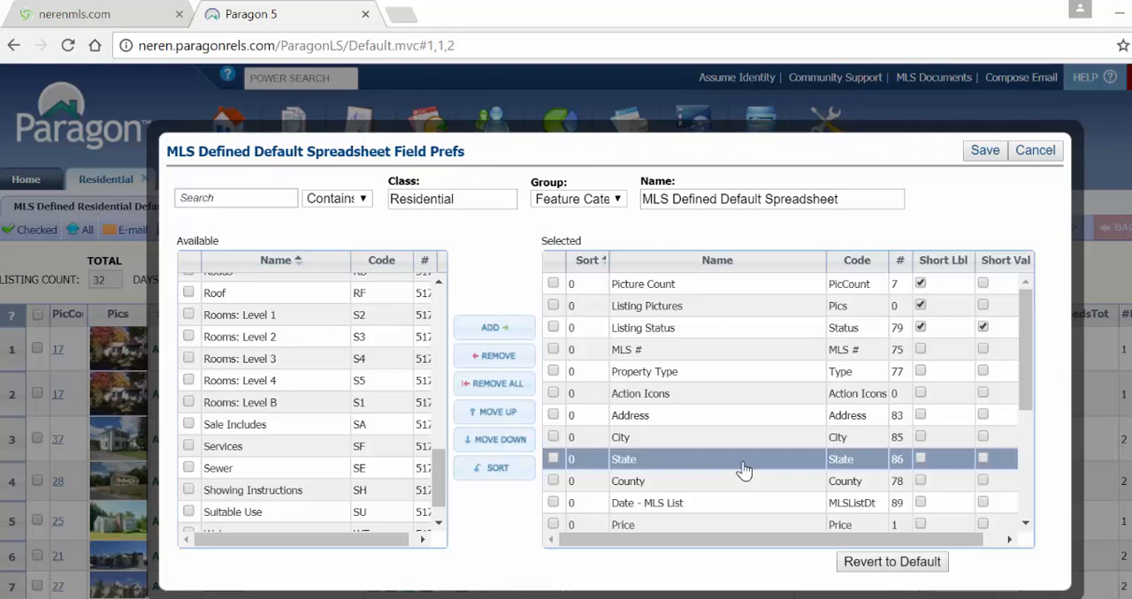
double_click(743, 471)
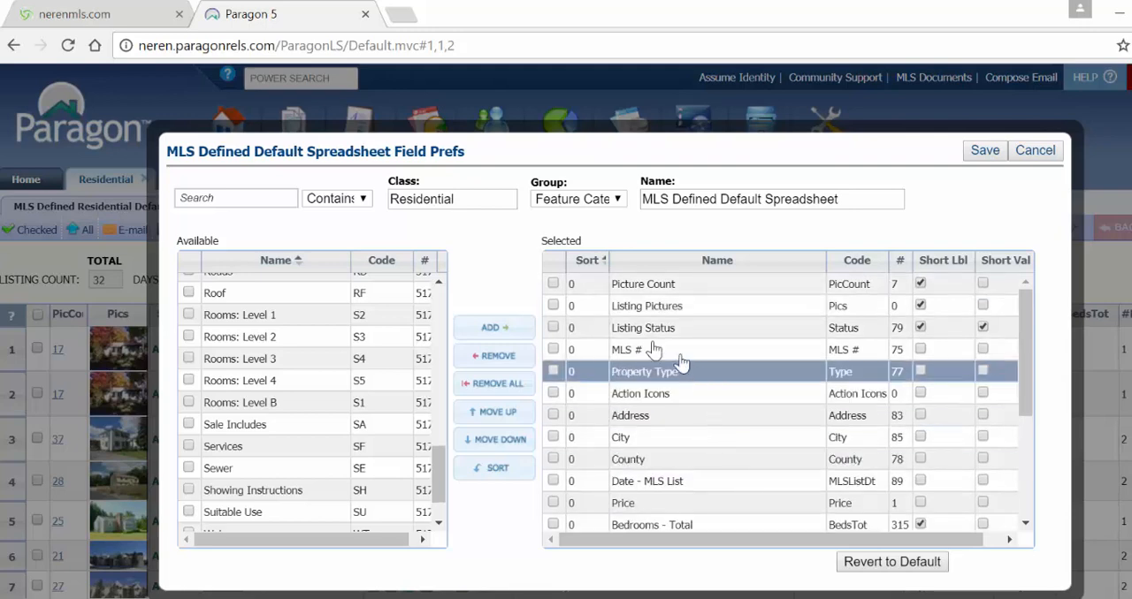
left_click(553, 285)
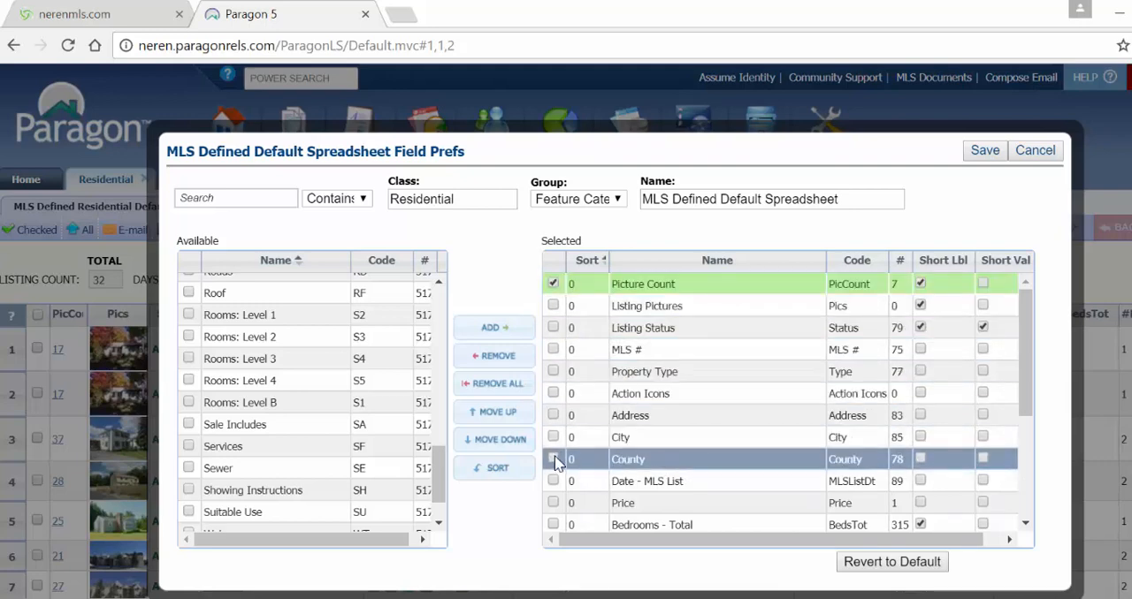
left_click(503, 358)
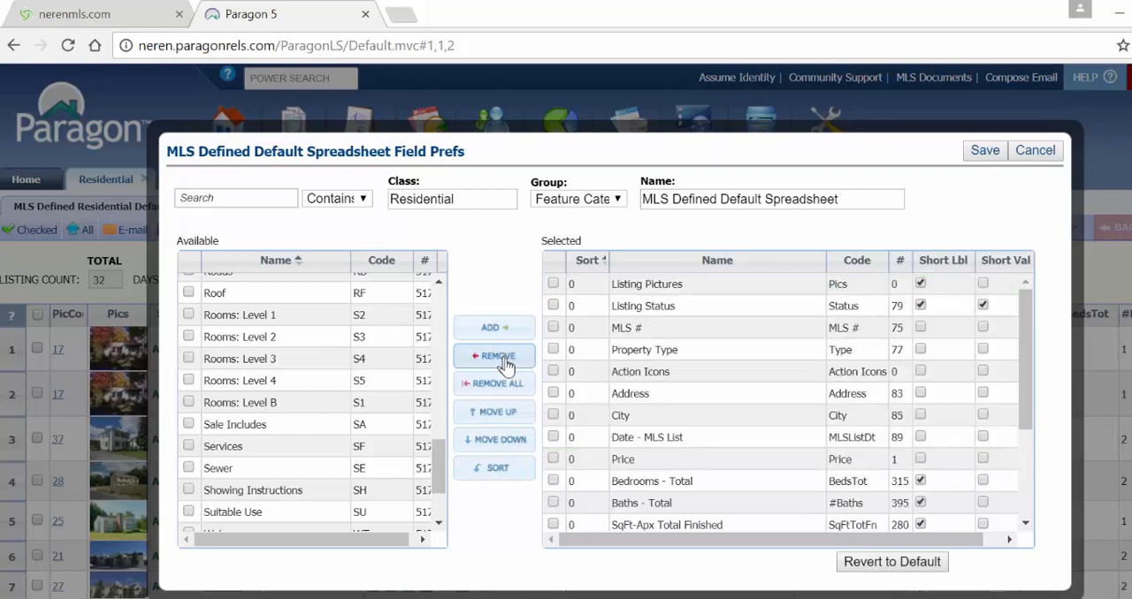
- Move the Style field up to between Action Icons and Address in the selected fields
scroll(1032, 376, "down", 1)
left_click_drag(1031, 376, 1032, 475)
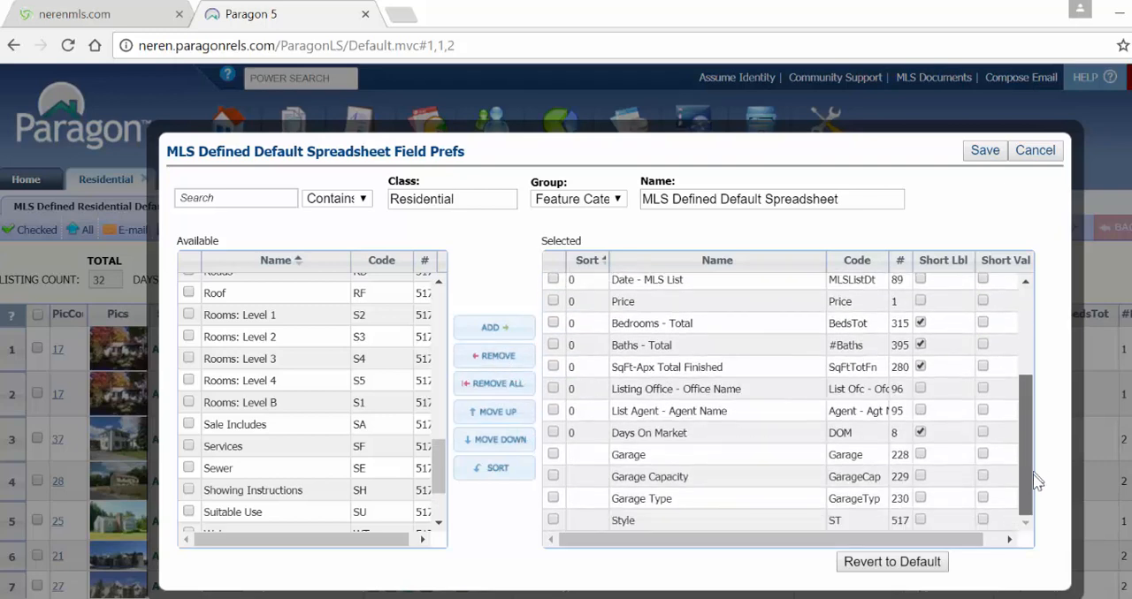
left_click_drag(679, 521, 682, 401)
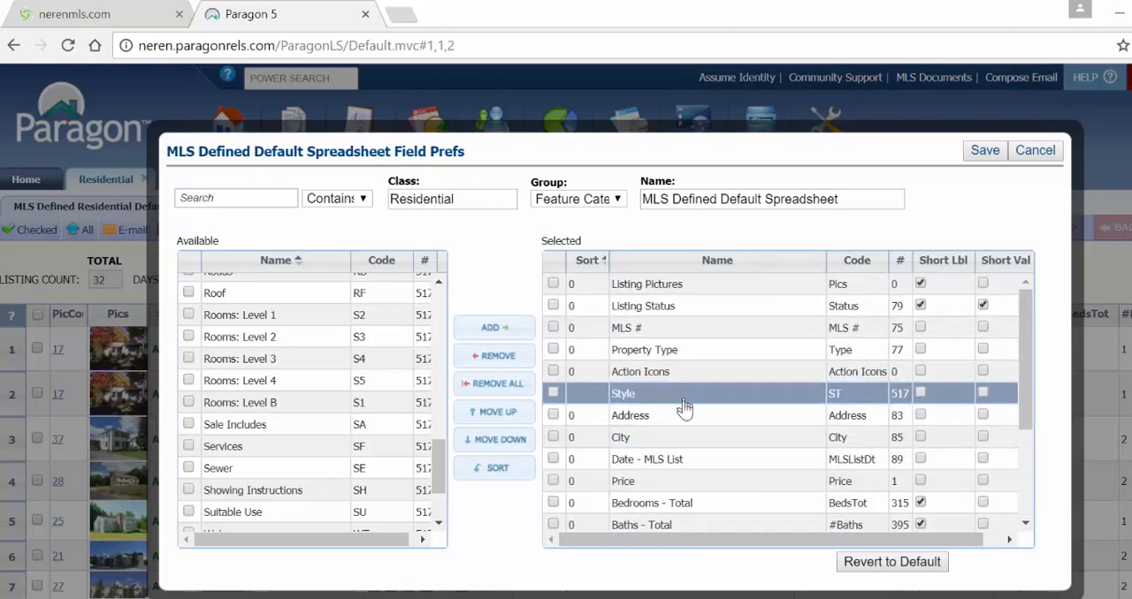
- Move the three garage fields up above Listing Office - Office Name, return them below Days On Market and deselect them
scroll(677, 404, "down", 3)
left_click(553, 476)
left_click(553, 498)
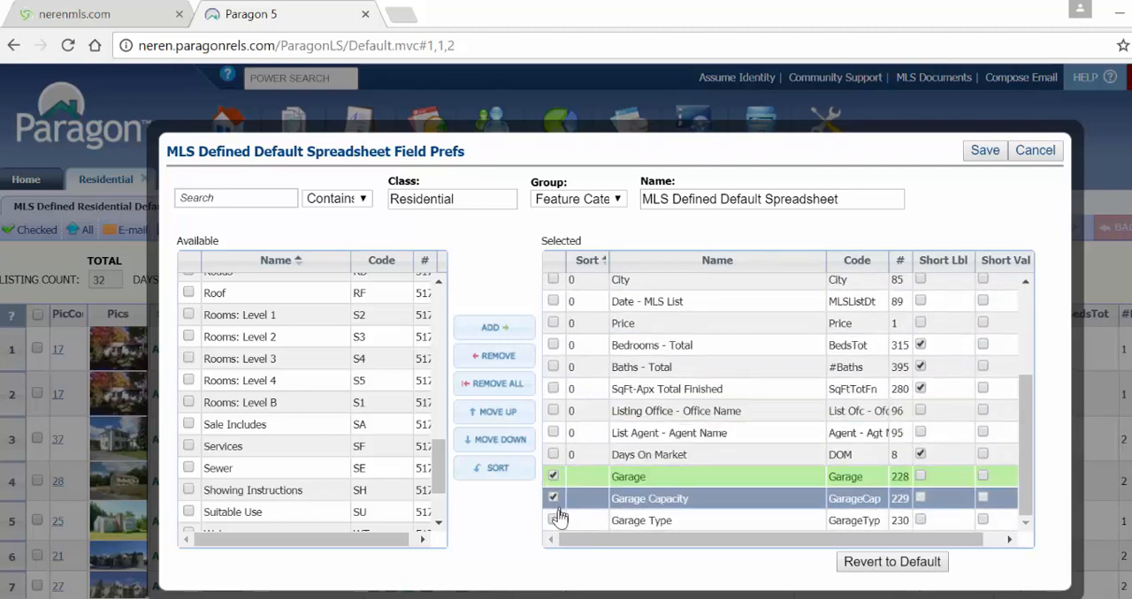
left_click(553, 520)
left_click(495, 412)
left_click(495, 412)
left_click(497, 413)
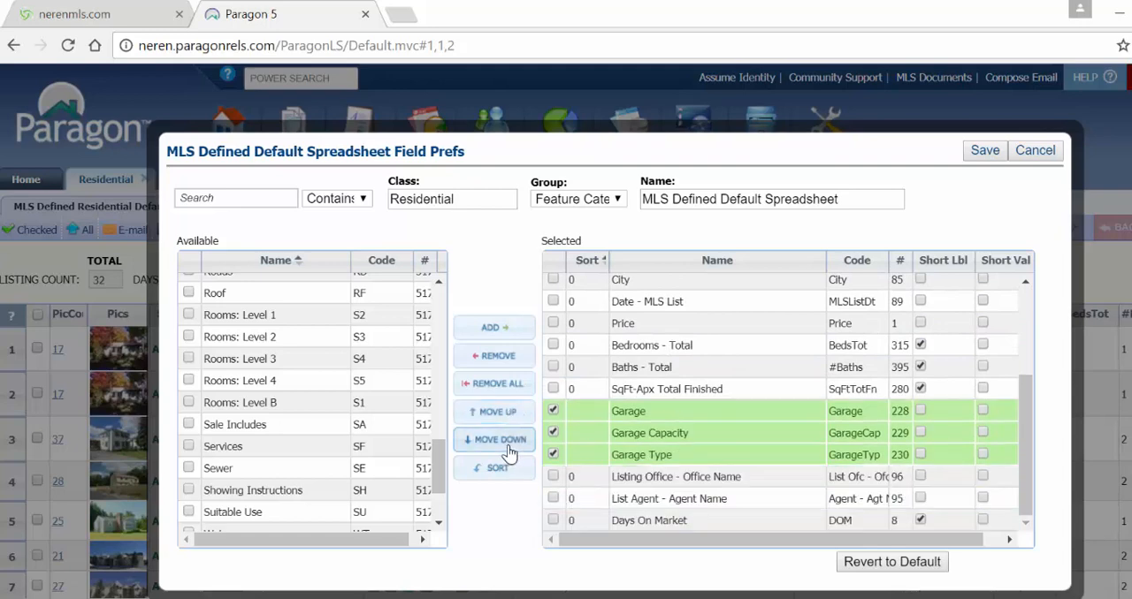
left_click(500, 439)
left_click(500, 439)
left_click(499, 440)
left_click(554, 477)
left_click(553, 498)
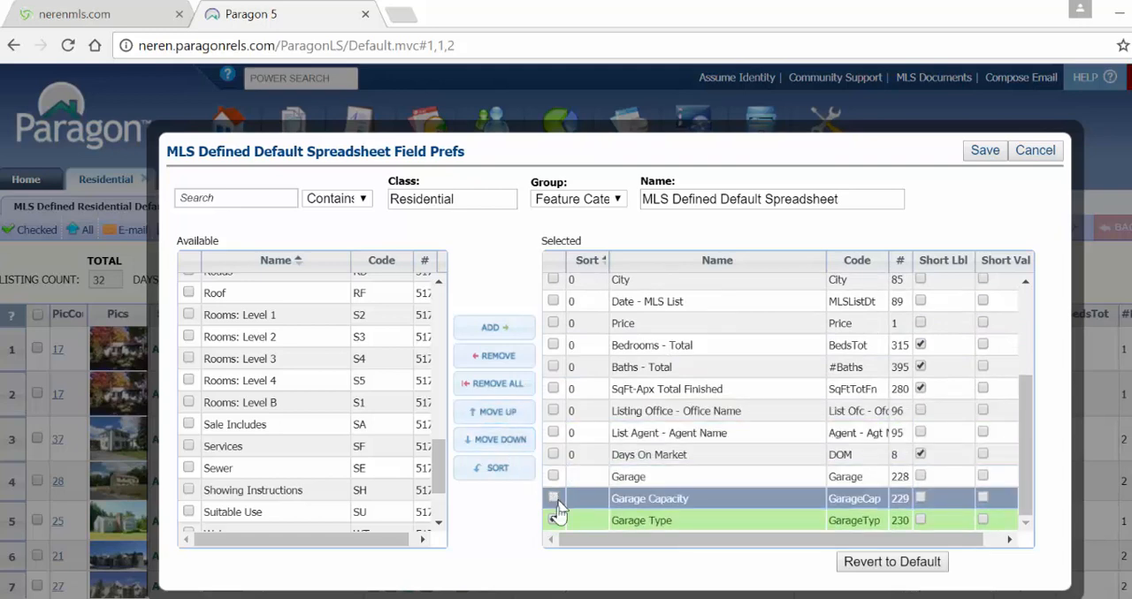
left_click(553, 520)
- Save the field preferences under the existing spreadsheet name, MLS Defined Default Spreadsheet
triple_click(855, 198)
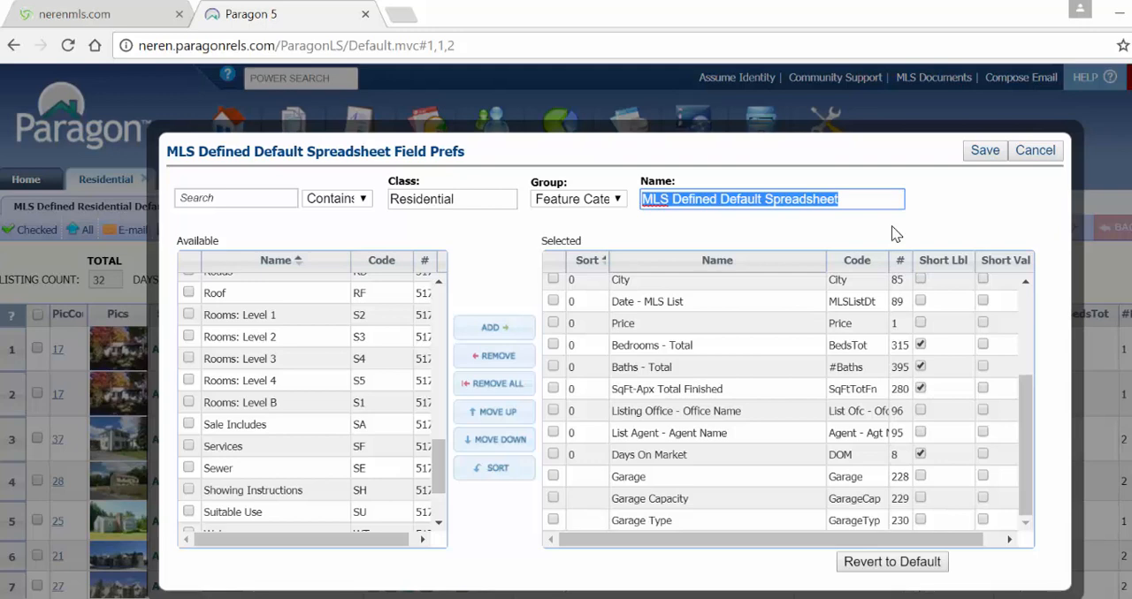
left_click(893, 233)
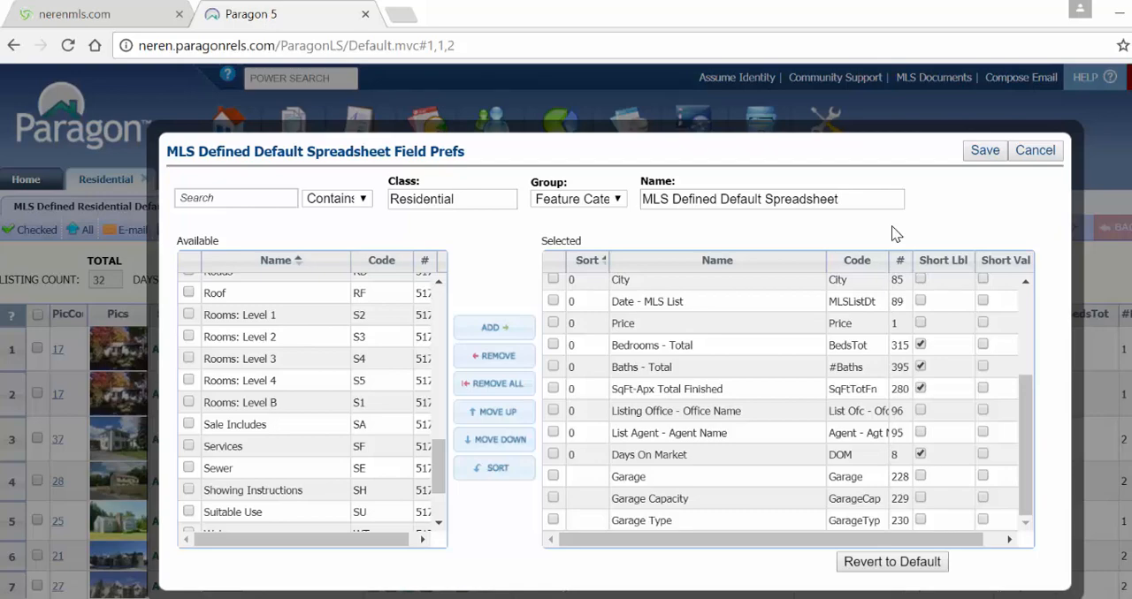
left_click(987, 155)
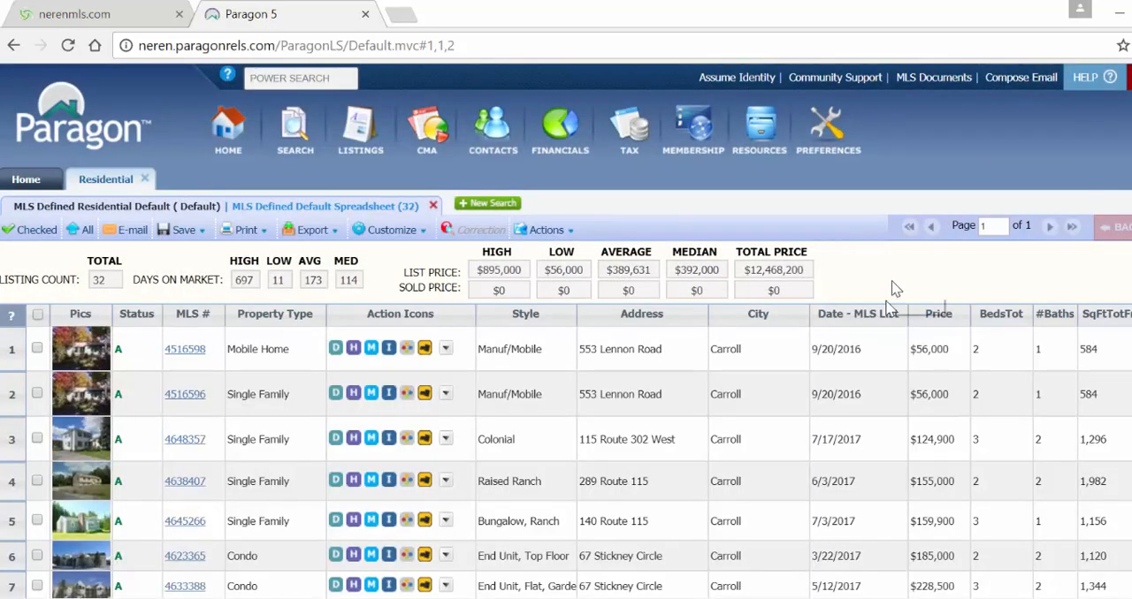
- Sort the search results by Date - MLS List in ascending order and reverse the order to descending
scroll(566, 451, "right", 1)
scroll(565, 451, "right", 1)
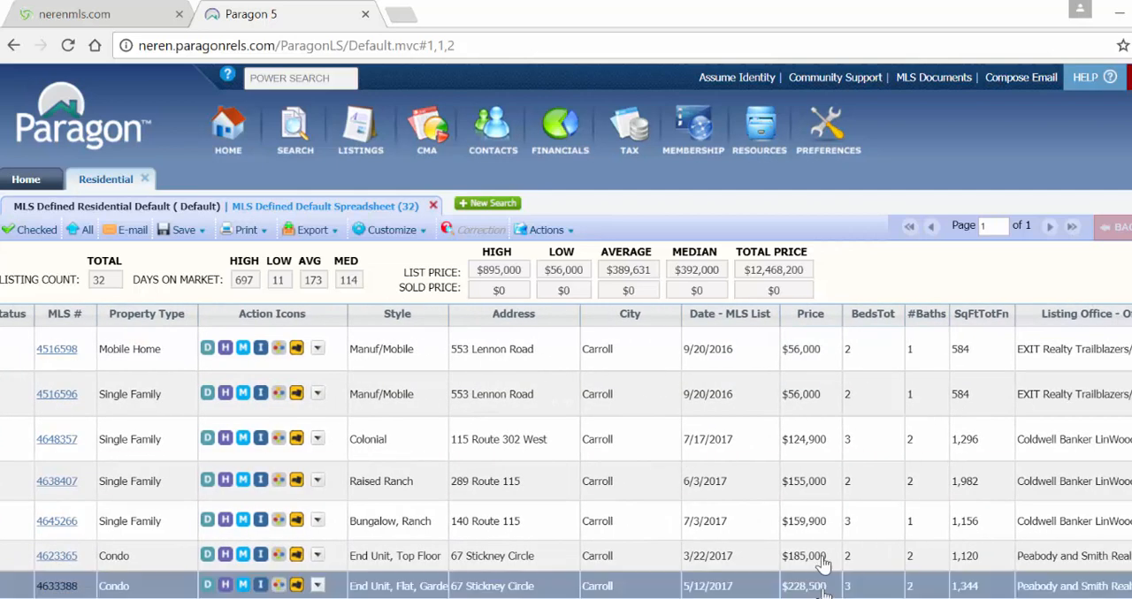
left_click(769, 325)
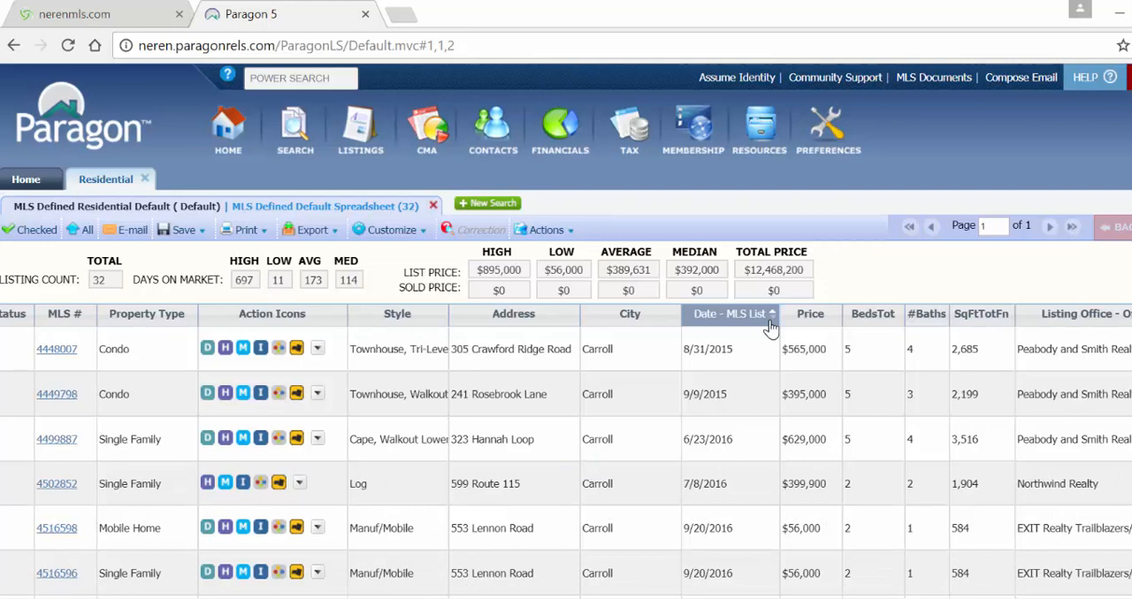
left_click(770, 326)
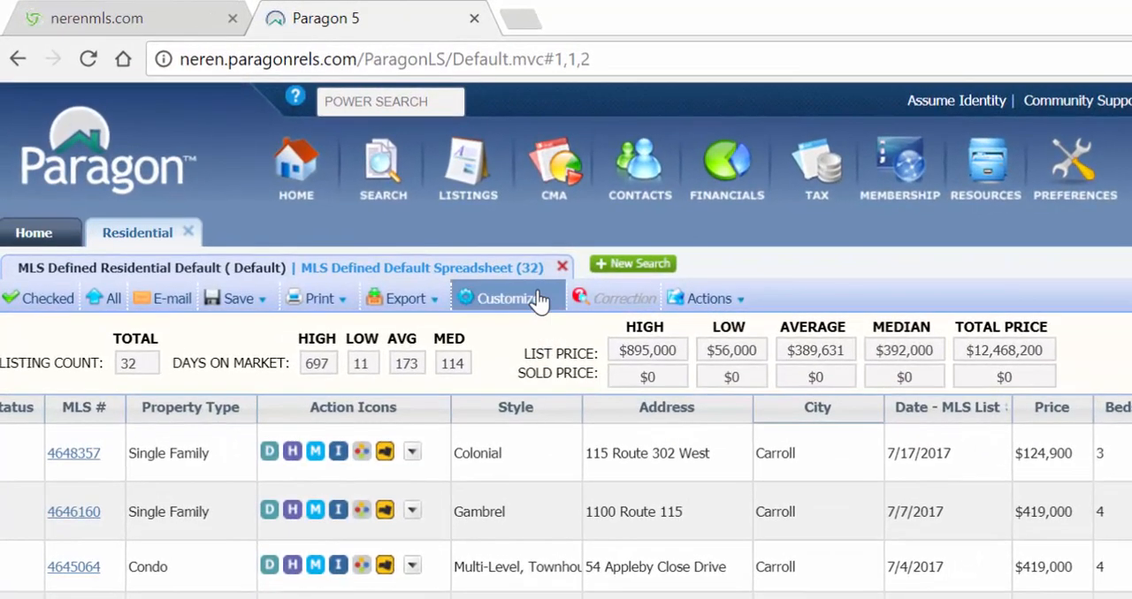
- Set the spreadsheet's primary sort to Date - MLS List ascending and its secondary sort to Price descending
left_click(412, 231)
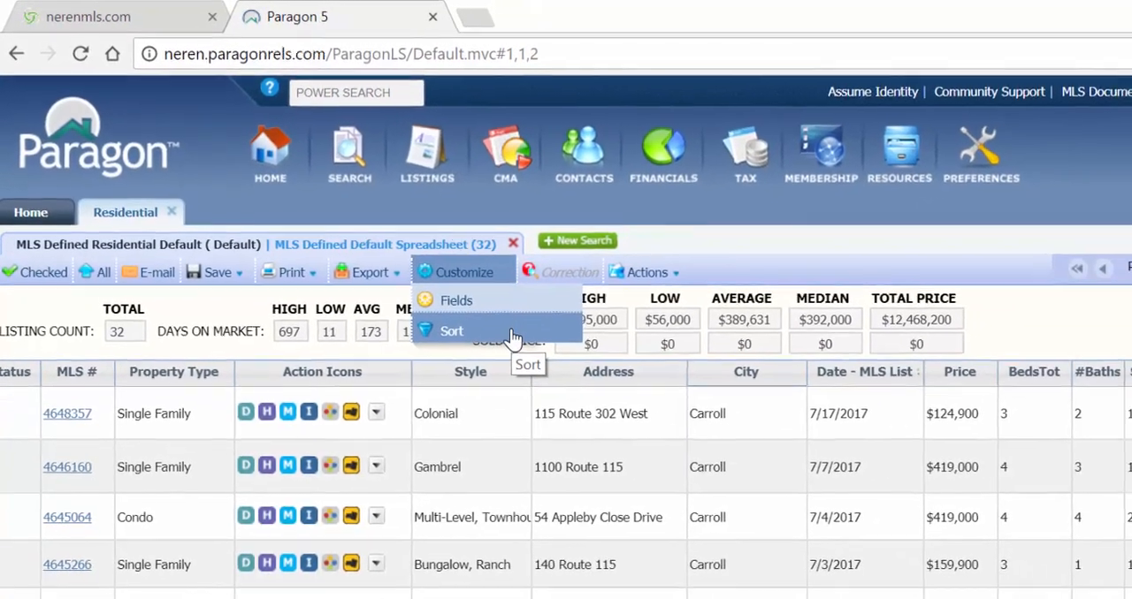
left_click(557, 366)
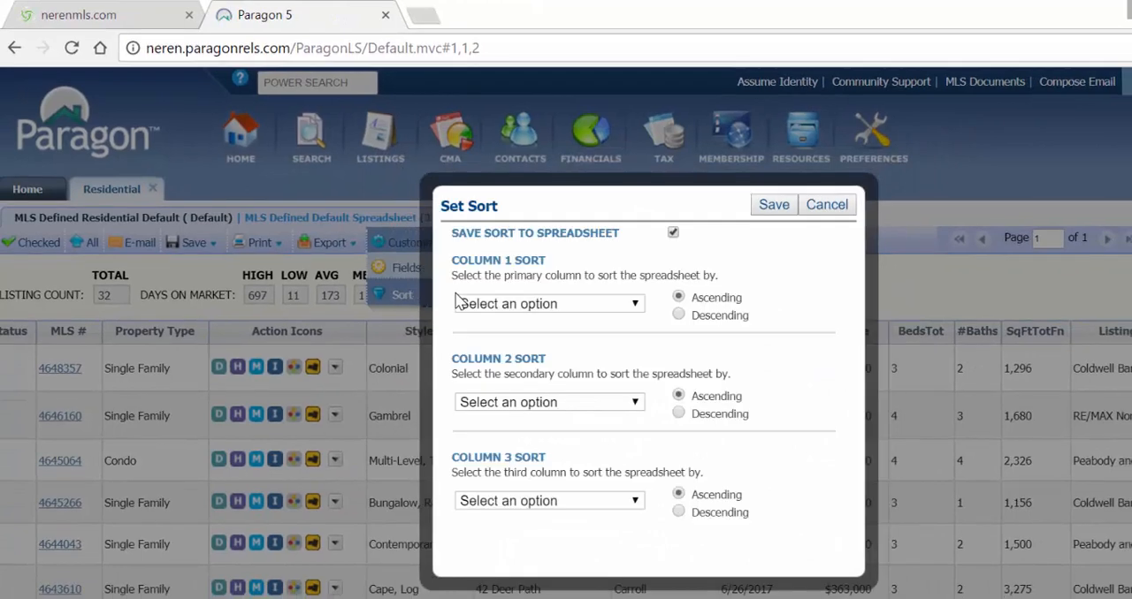
left_click(638, 307)
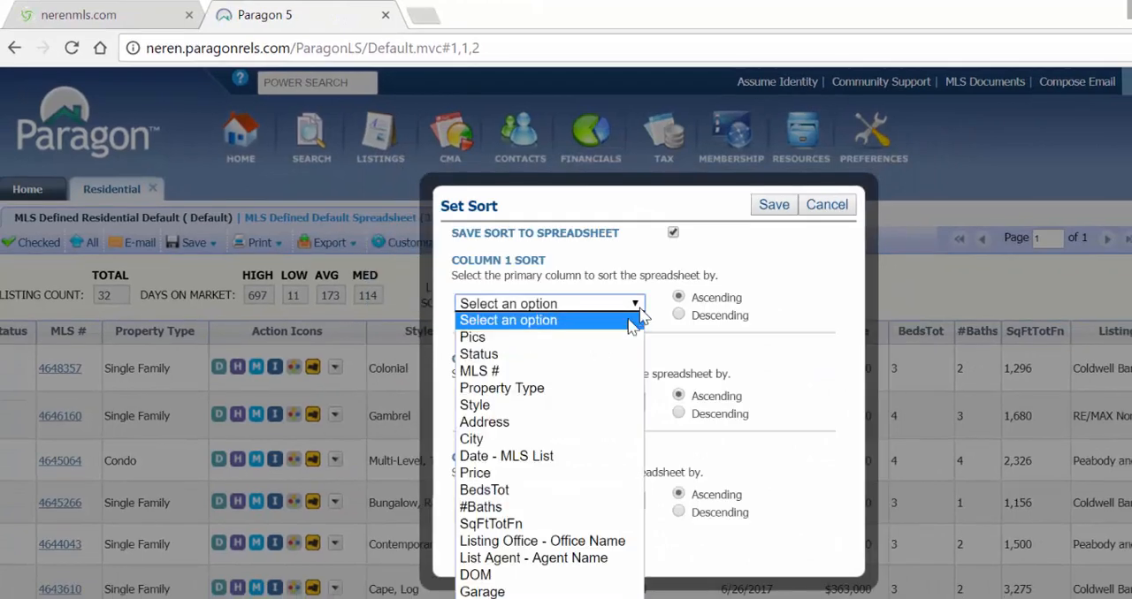
left_click(576, 457)
left_click(623, 402)
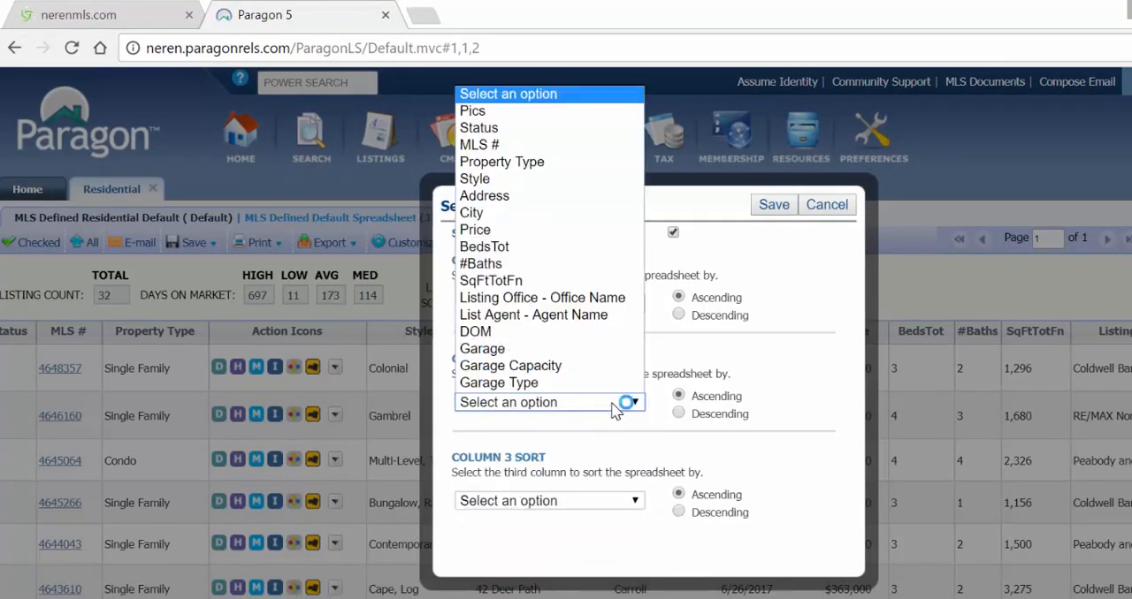
left_click(499, 231)
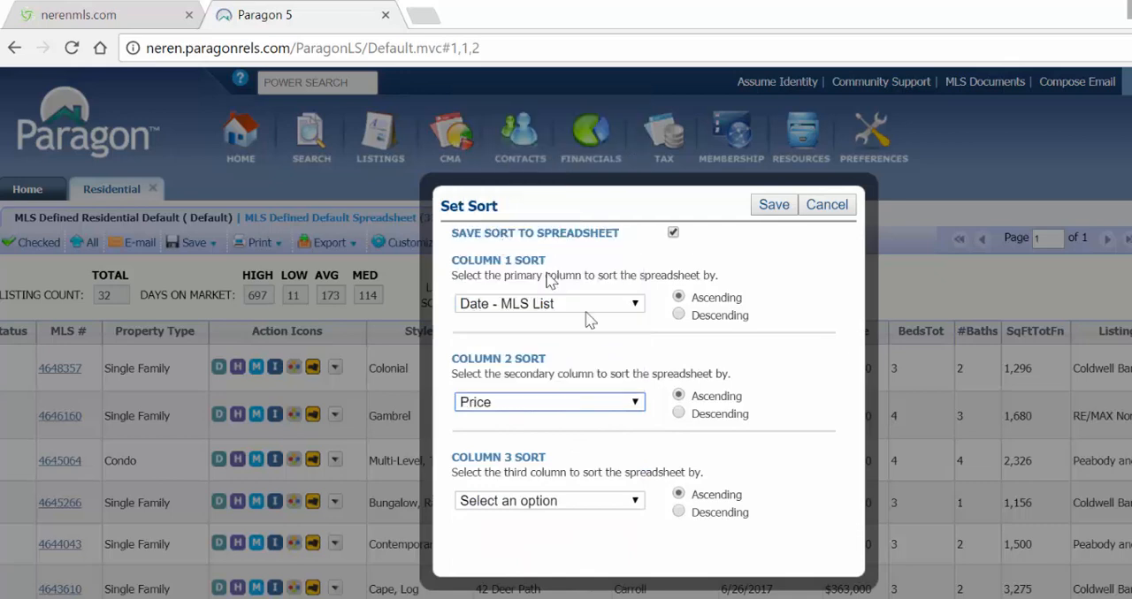
left_click(678, 412)
- Set the third sort column to BedsTot ascending and save the sort to the spreadsheet
left_click(617, 501)
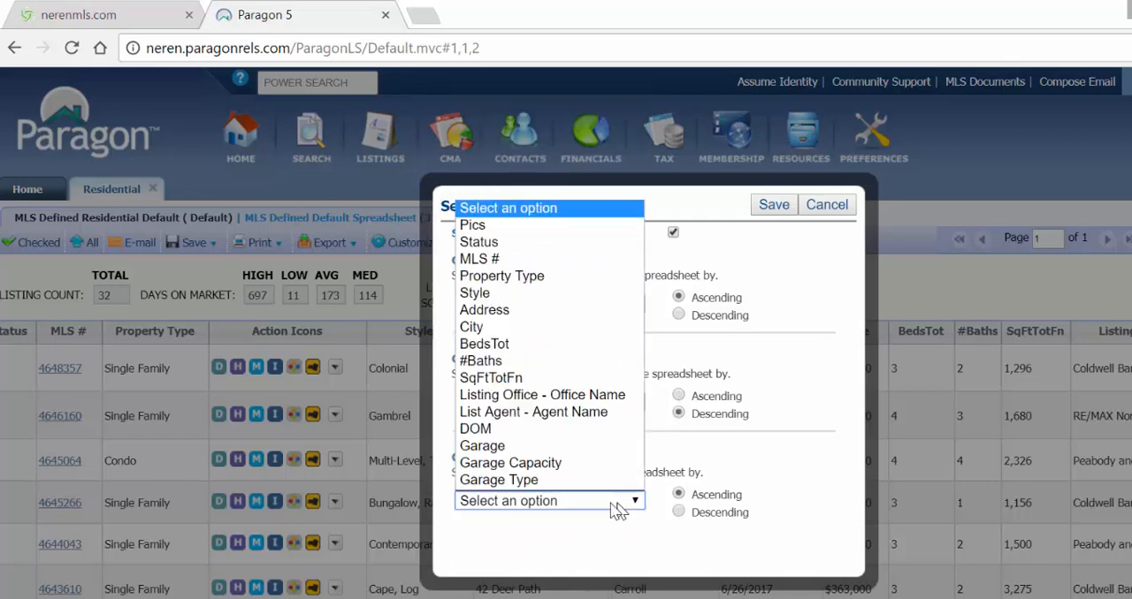
left_click(499, 345)
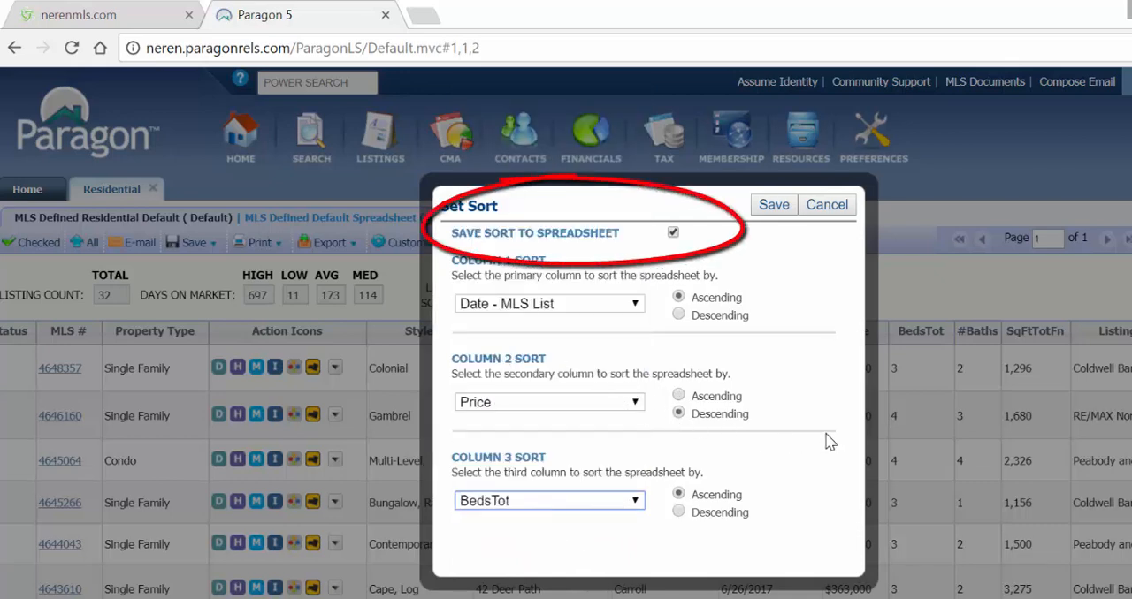
left_click(782, 213)
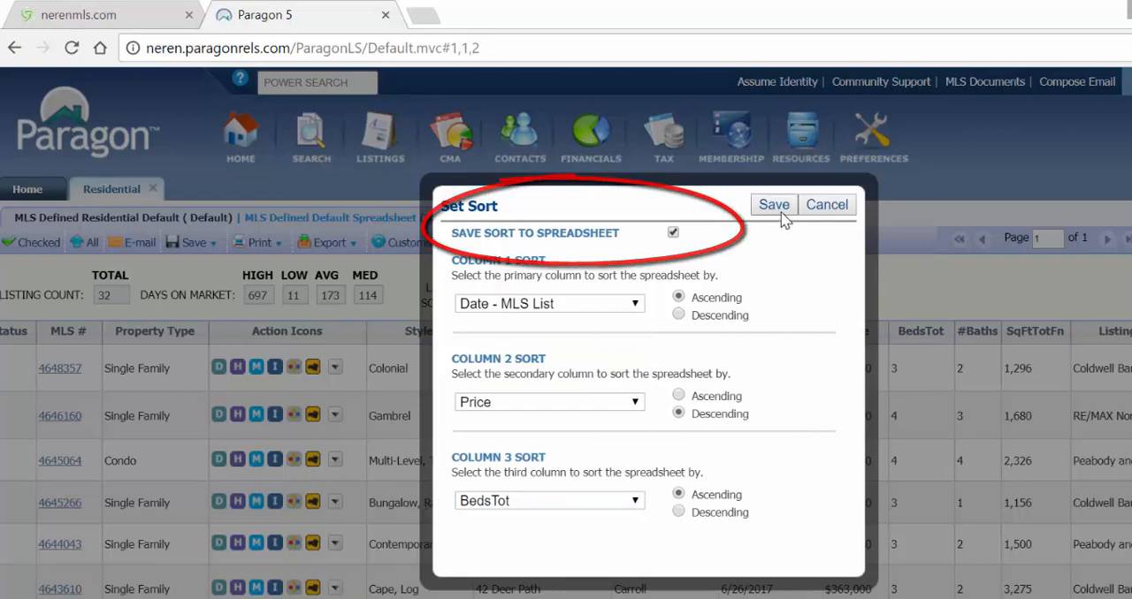